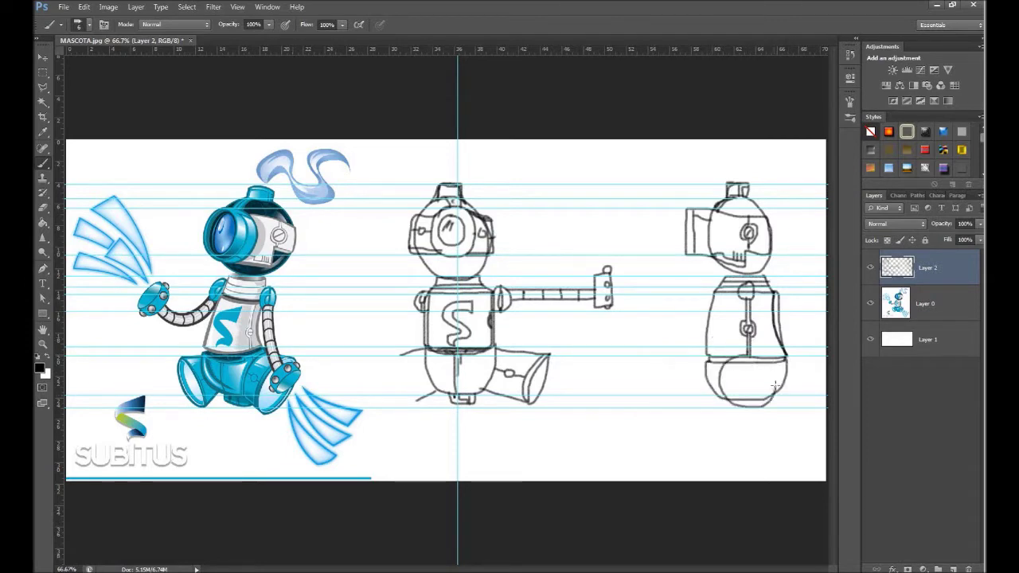
Step: Set the brush size to 10 for sketching the robot's side view on Layer 2
right_click(759, 365)
text(10)
key(Return)
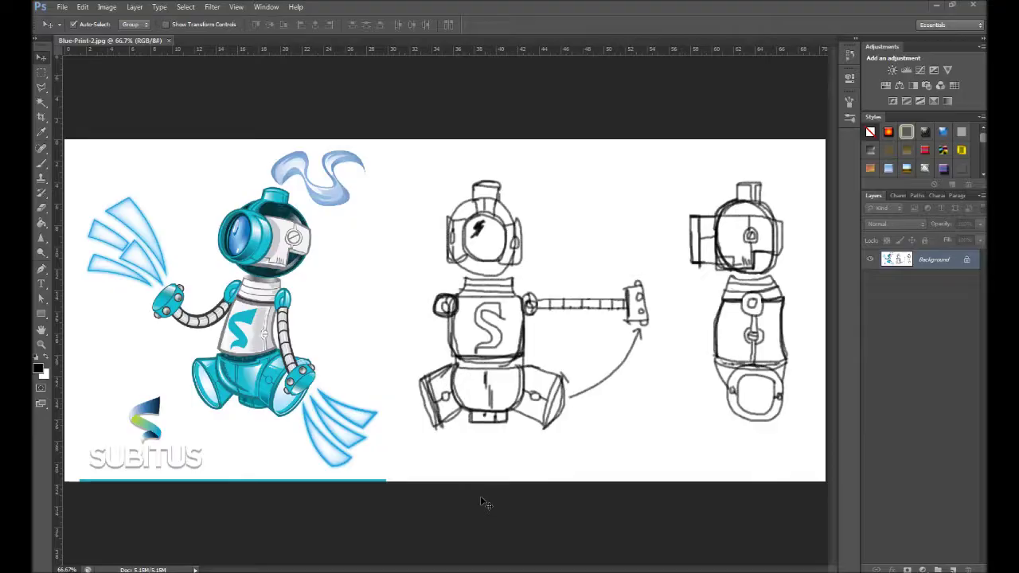
Step: Create a new document and position the robot blueprint artwork in it as its own layer
click(63, 6)
click(68, 21)
key(Return)
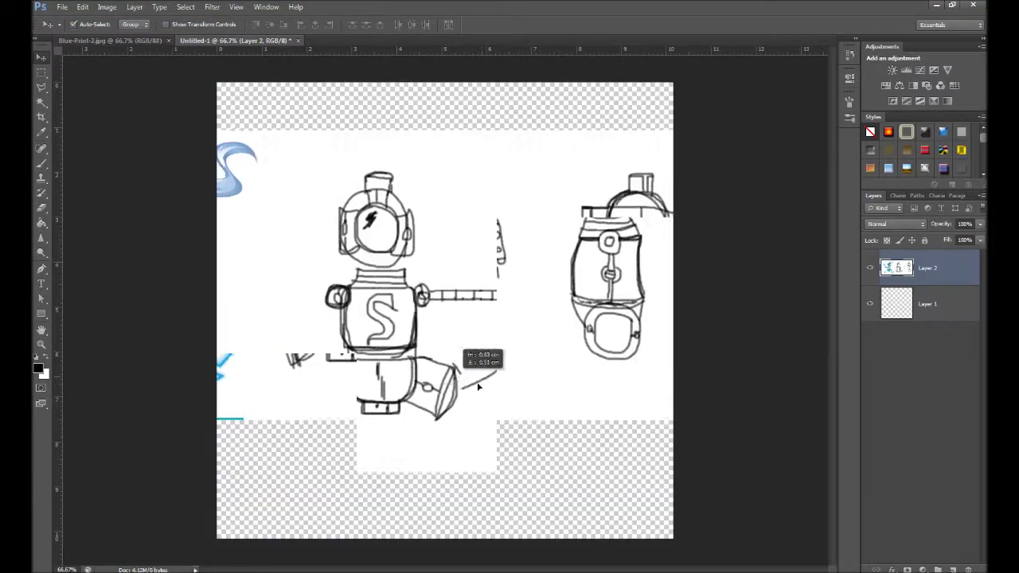
key(ctrl+minus)
drag(687, 182, 661, 187)
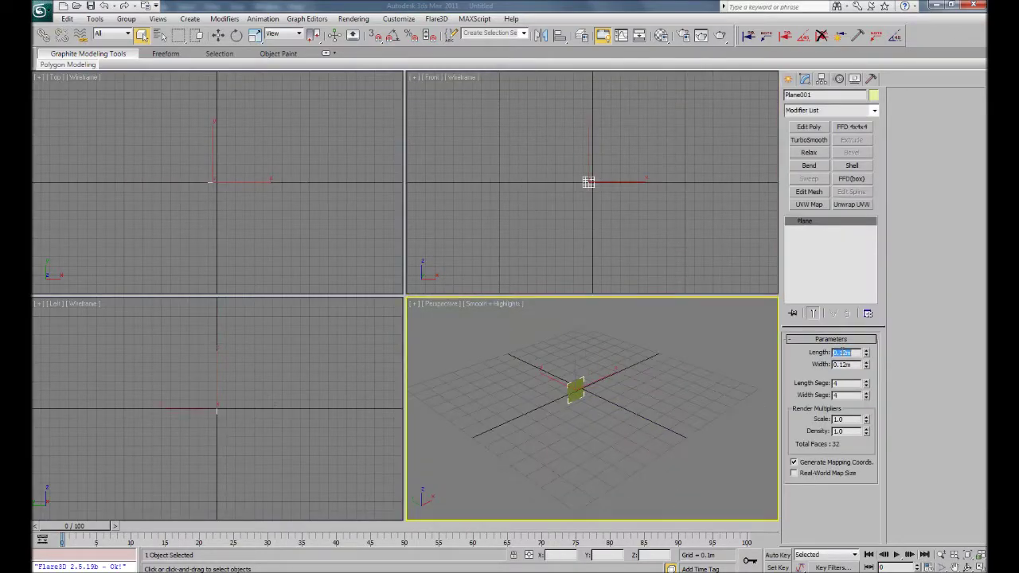
Step: In 3ds Max, extend the torso cylinder's lower open border downward in stages, tapering it to follow the blueprint's hip outline
scroll(536, 408, up, 5)
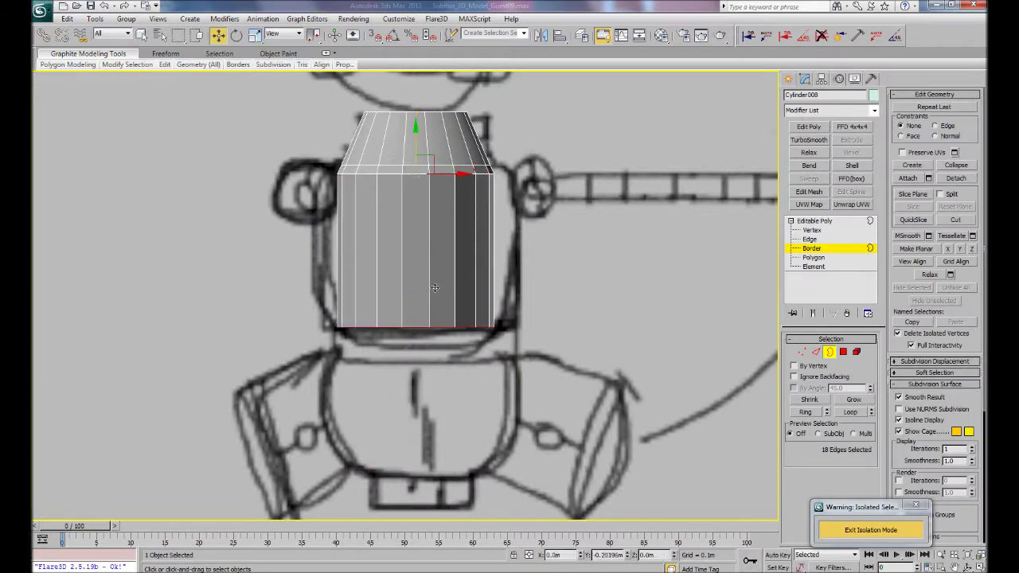
right_click(355, 273)
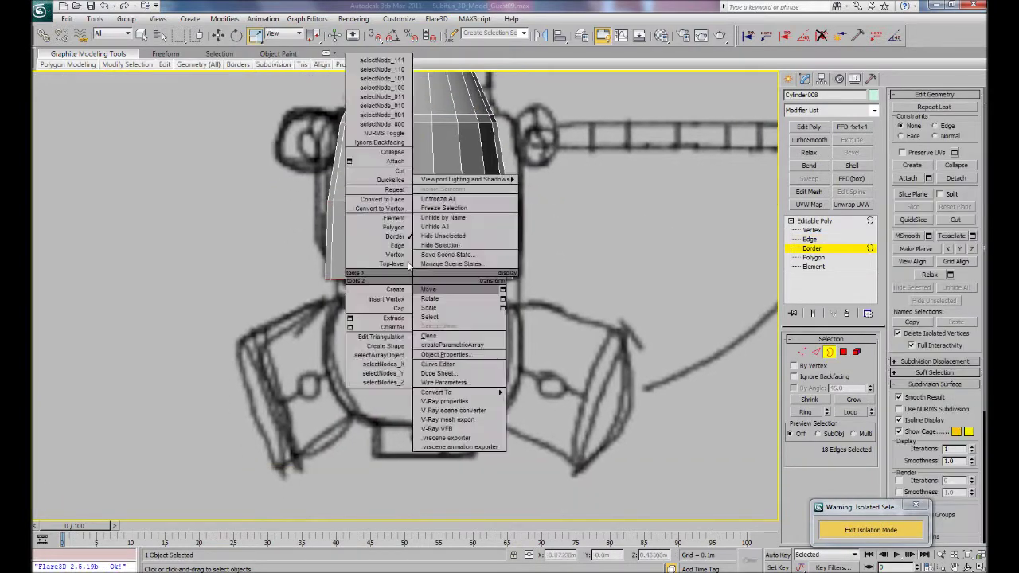
click(418, 292)
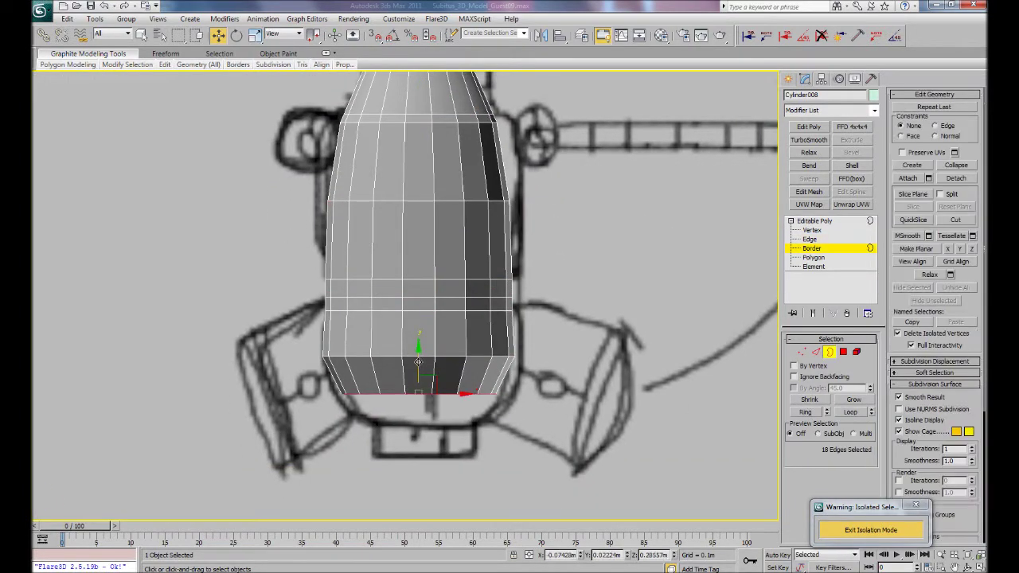
scroll(416, 327, up, 3)
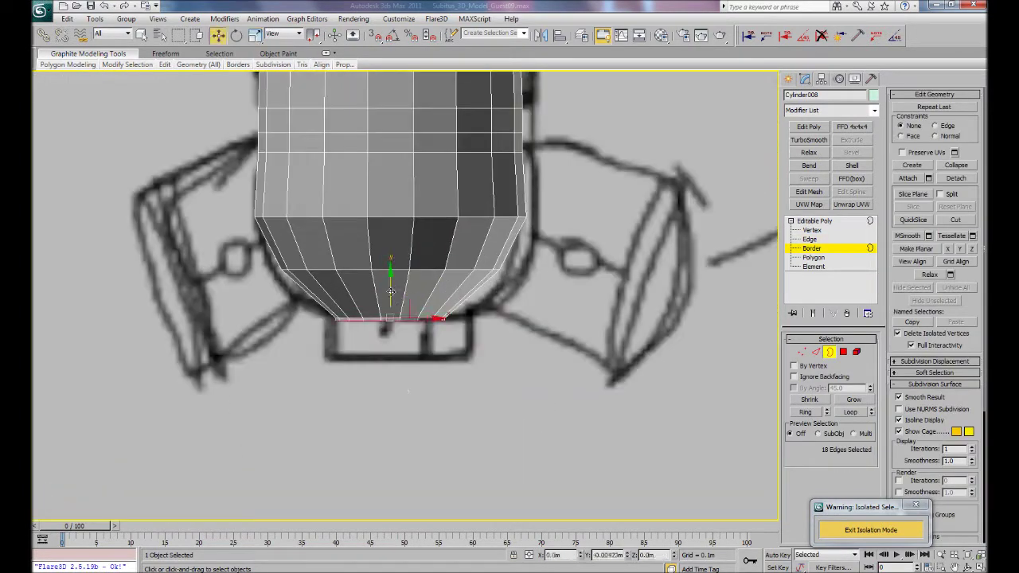
Step: Select the torso mesh's widest lower row of vertices in the side view for reshaping
key(1)
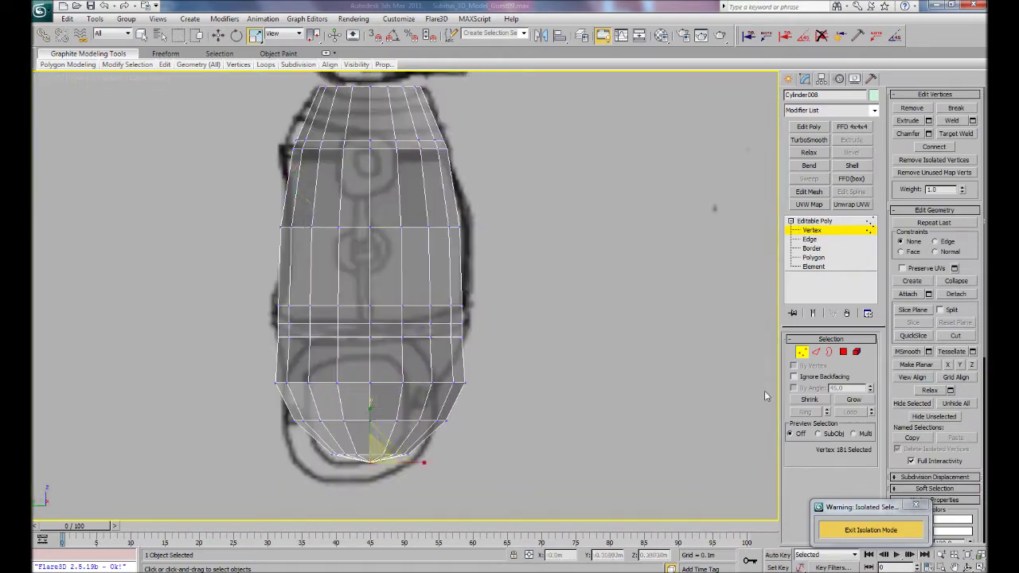
drag(231, 360, 421, 381)
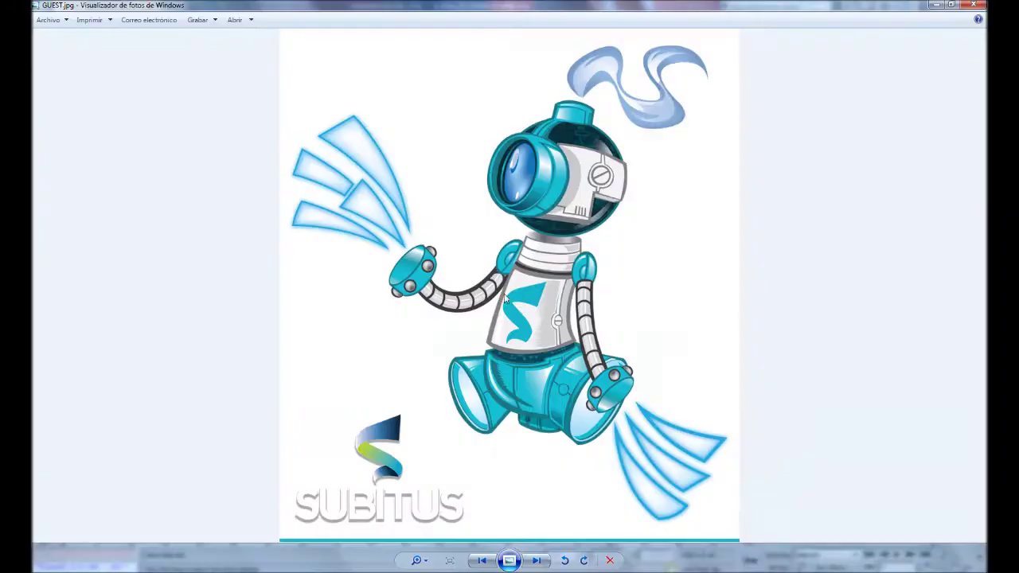
Step: Check the arm in the reference picture and convert the hand cylinder in 3ds Max to an editable poly
scroll(578, 203, up, 3)
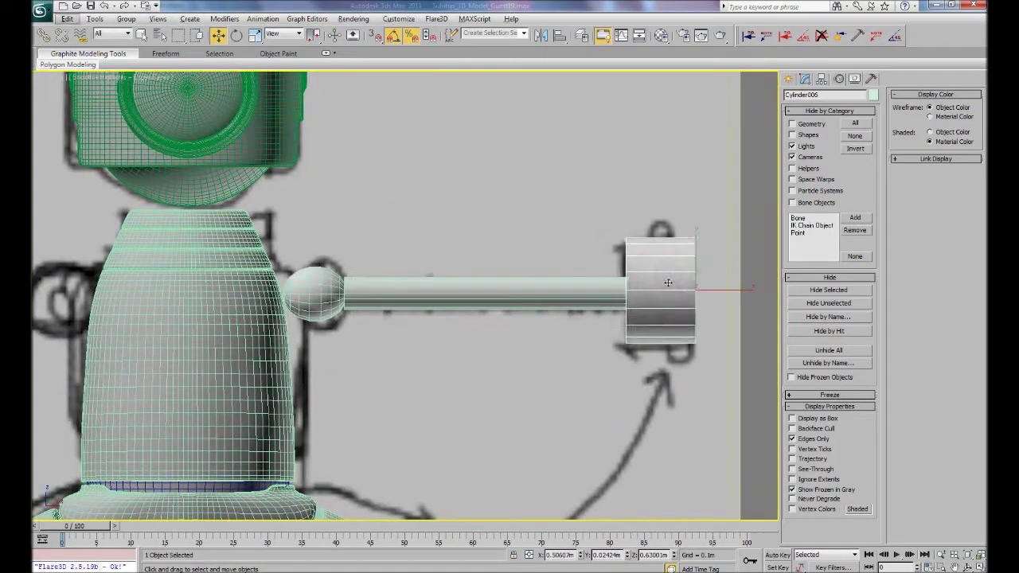
right_click(647, 295)
mouse_move(677, 377)
click(778, 385)
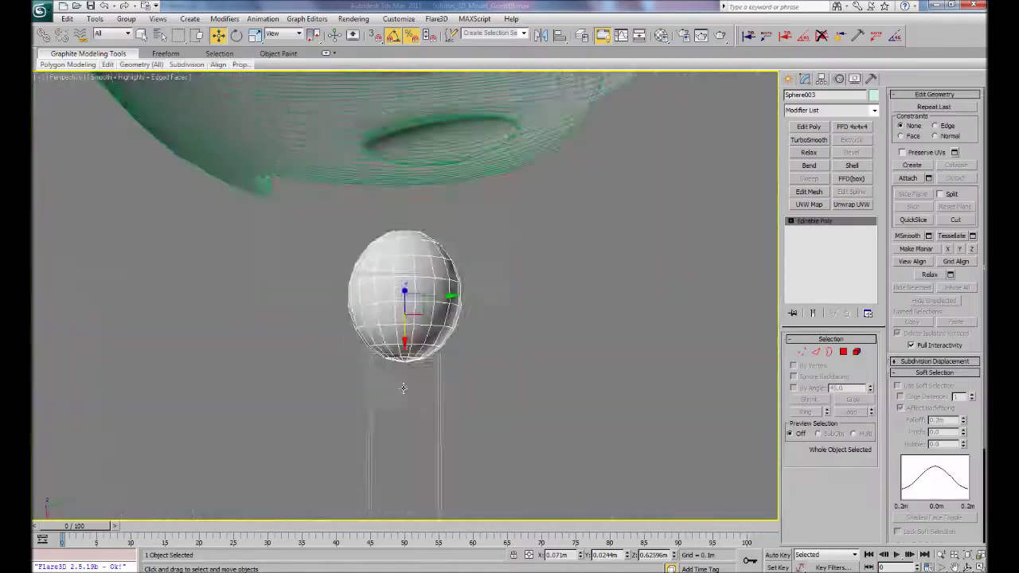
Step: Isolate the shoulder sphere and convert it with its Spherify modifier to an editable poly
key(alt+q)
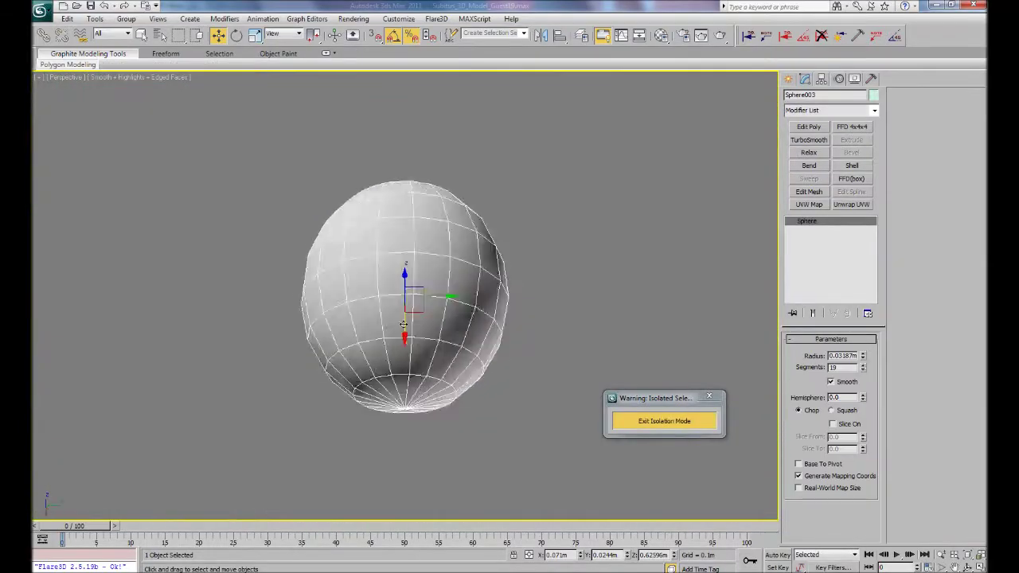
scroll(421, 317, up, 5)
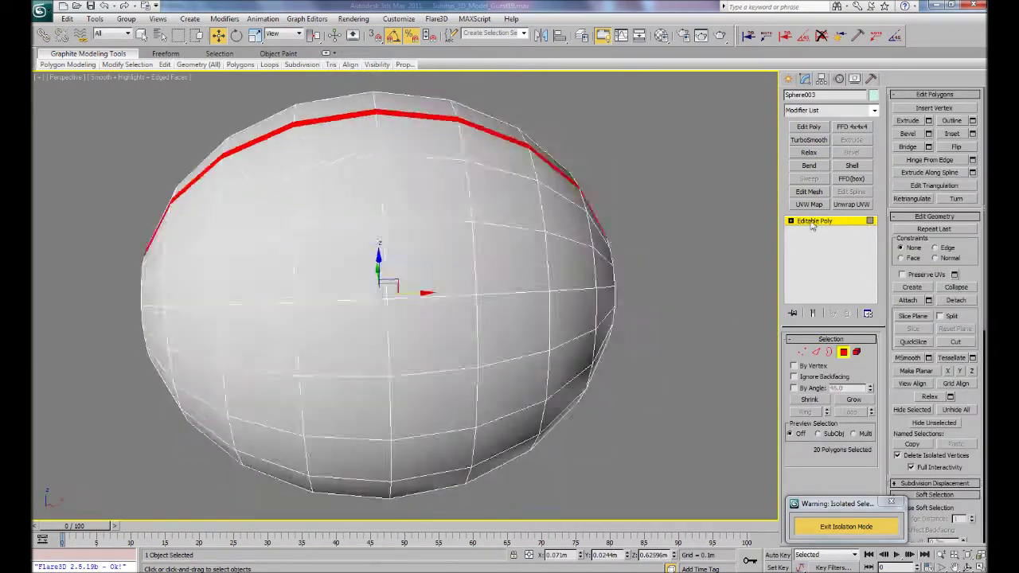
right_click(486, 266)
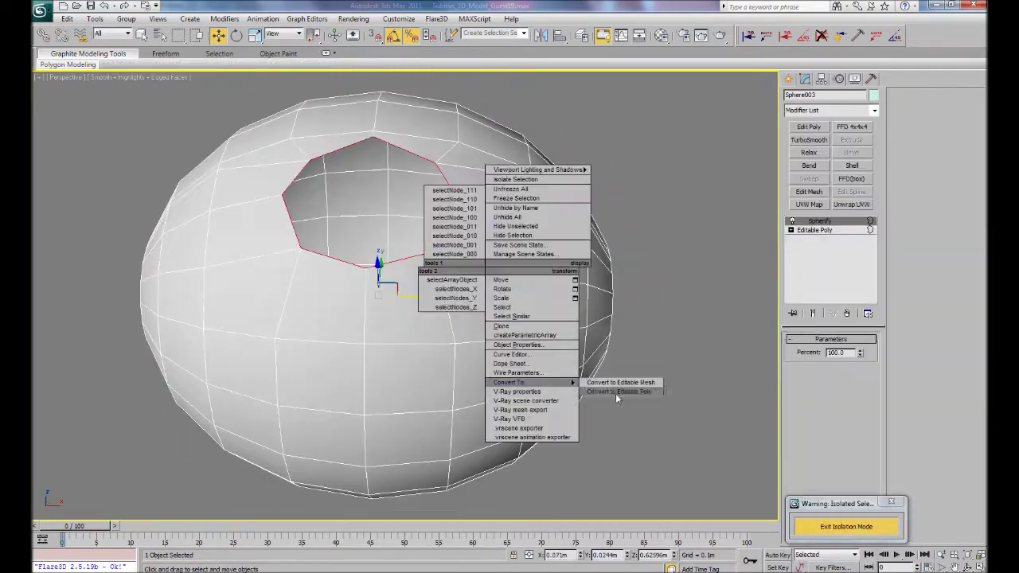
click(617, 392)
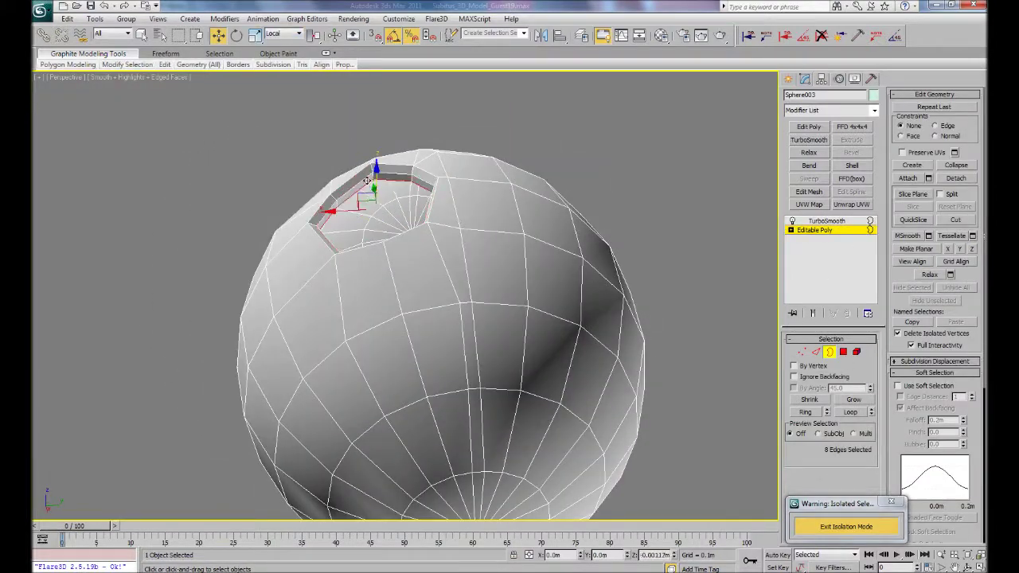
Step: Cap the open border of the hole in the shoulder sphere and switch to polygon editing
key(3)
key(alt+p)
key(4)
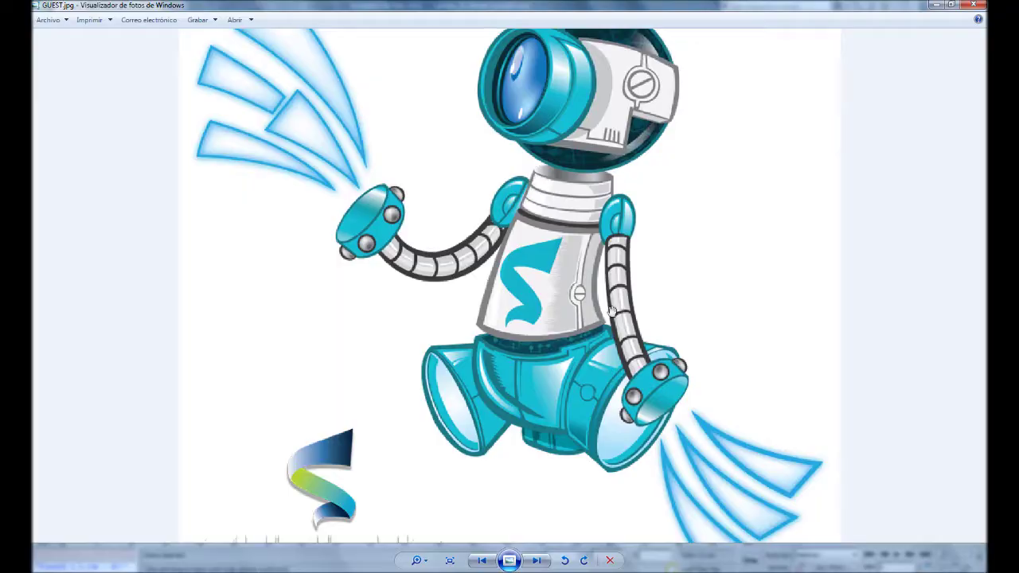
Step: Fit the whole GUEST.jpg reference picture in the Windows photo viewer
click(450, 562)
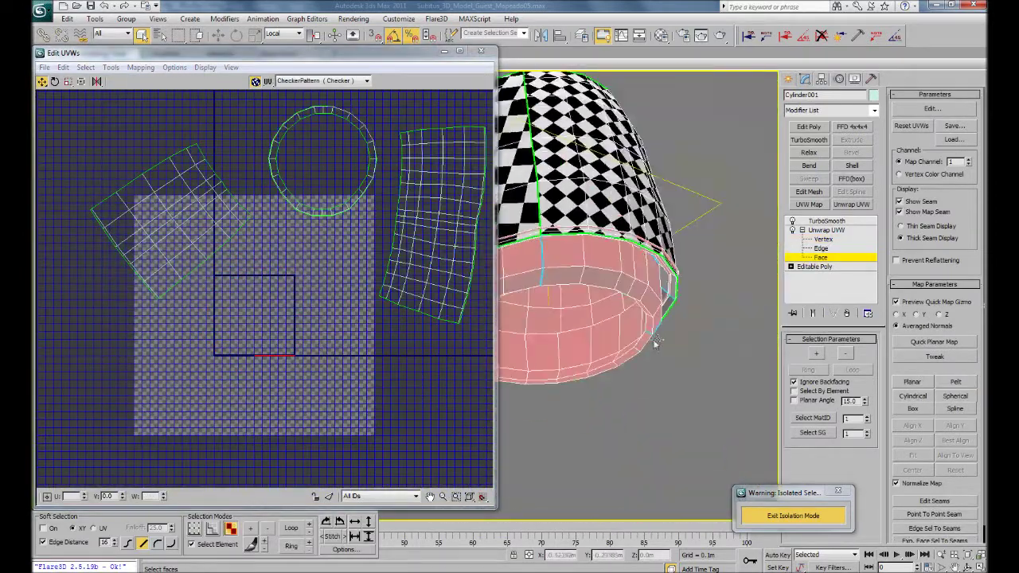
Step: In 3ds Max, pelt-map the selected faces of the isolated cylinder and relax their UVs by face angles
click(489, 176)
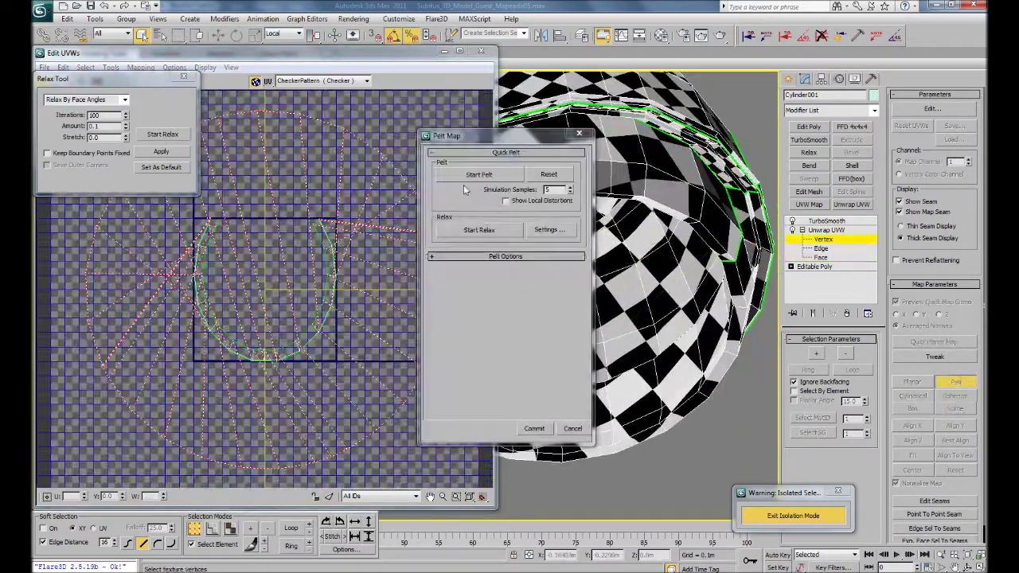
click(162, 135)
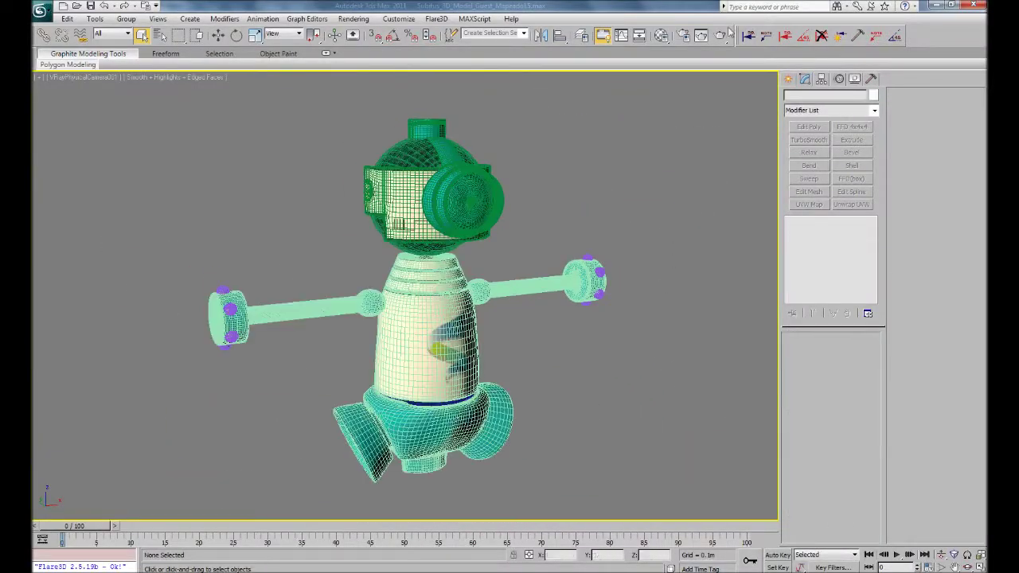
Step: Render the textured robot from the V-Ray physical camera view
click(726, 34)
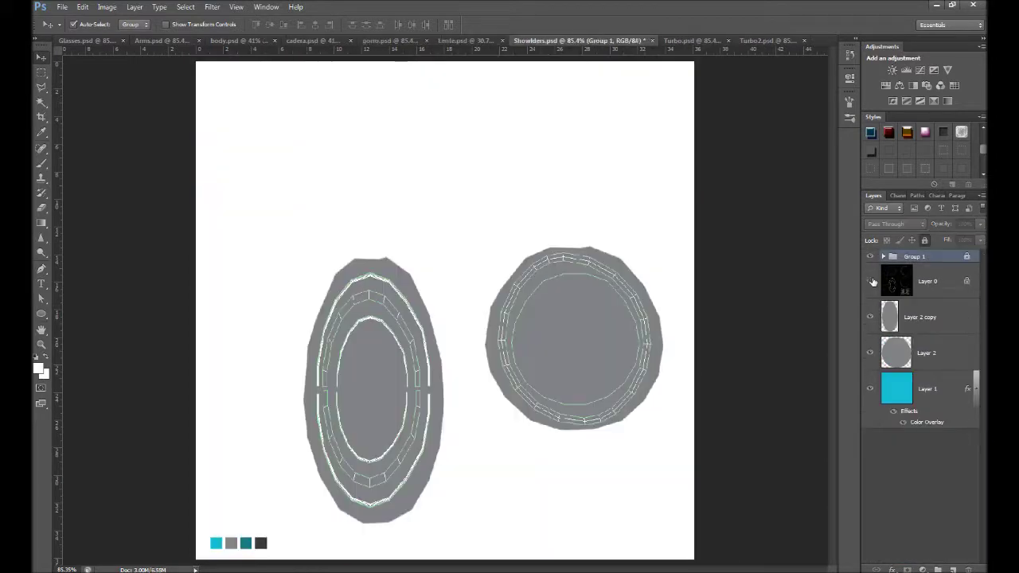
Step: In Photoshop, go back through the open body-part texture documents, starting from the shoulders, and examine their layouts
key(ctrl+shift+Tab)
key(ctrl+shift+Tab)
key(ctrl+shift+Tab)
key(ctrl+shift+Tab)
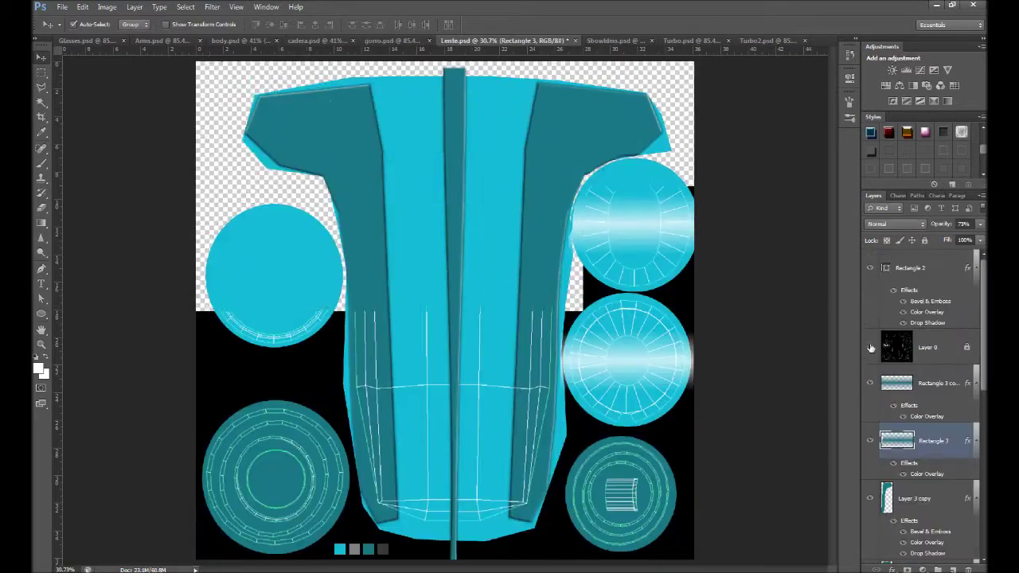
key(ctrl+shift+Tab)
key(ctrl+shift+Tab)
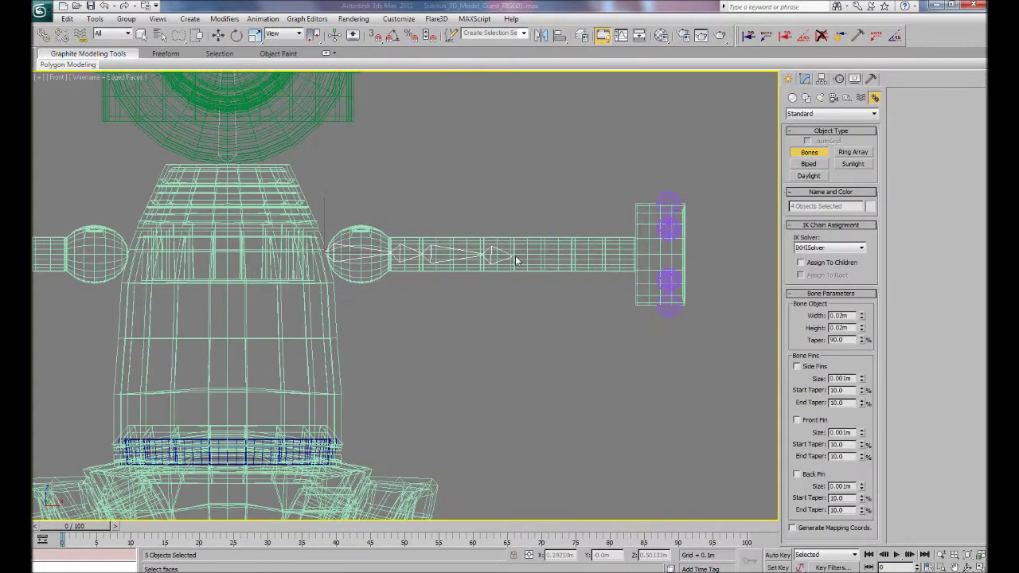
Step: In 3ds Max, undo the last arm bones and rebuild the chain to just past the hand with an HI IK solver
key(ctrl+z)
key(F3)
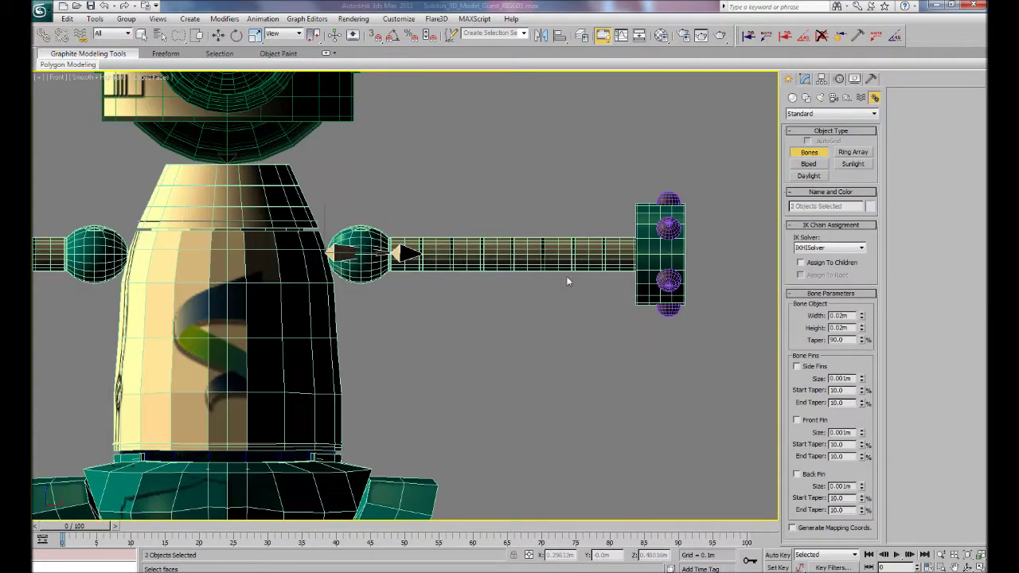
click(700, 252)
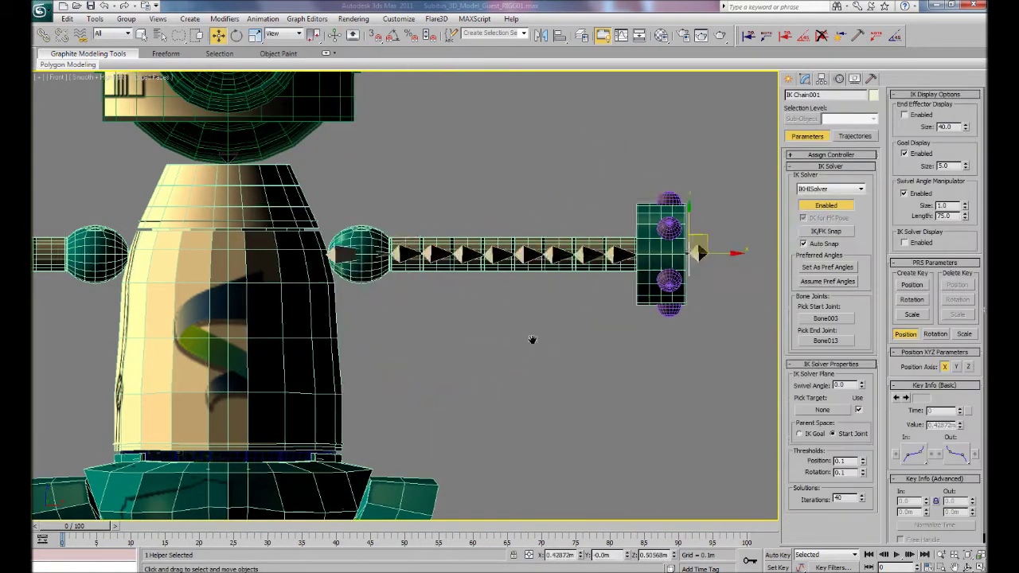
Step: Build a matching bone chain through the opposite arm from the shoulder and give it an HI IK solver
key(l)
key(F3)
click(793, 80)
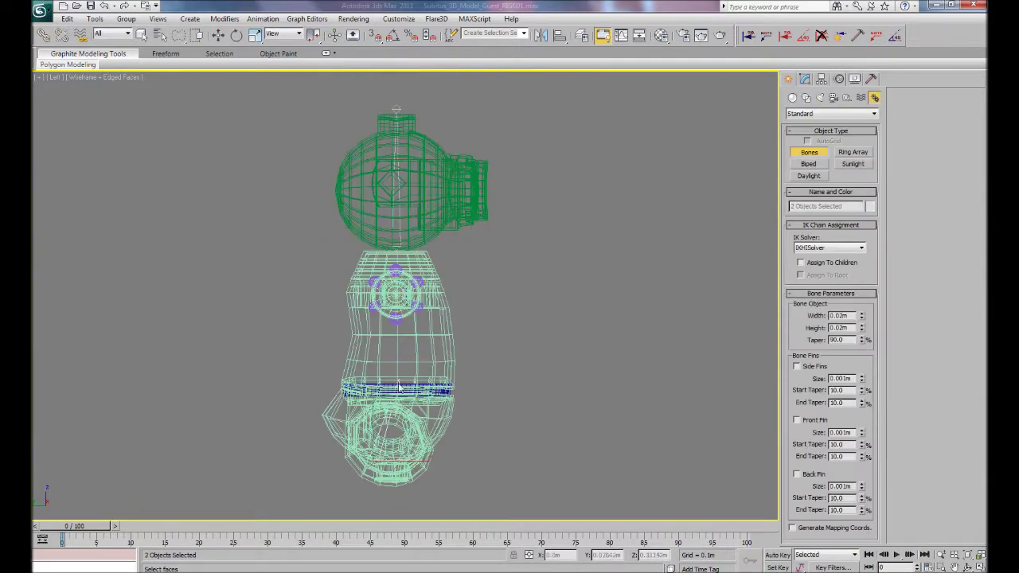
key(f)
scroll(510, 233, up, 5)
key(F3)
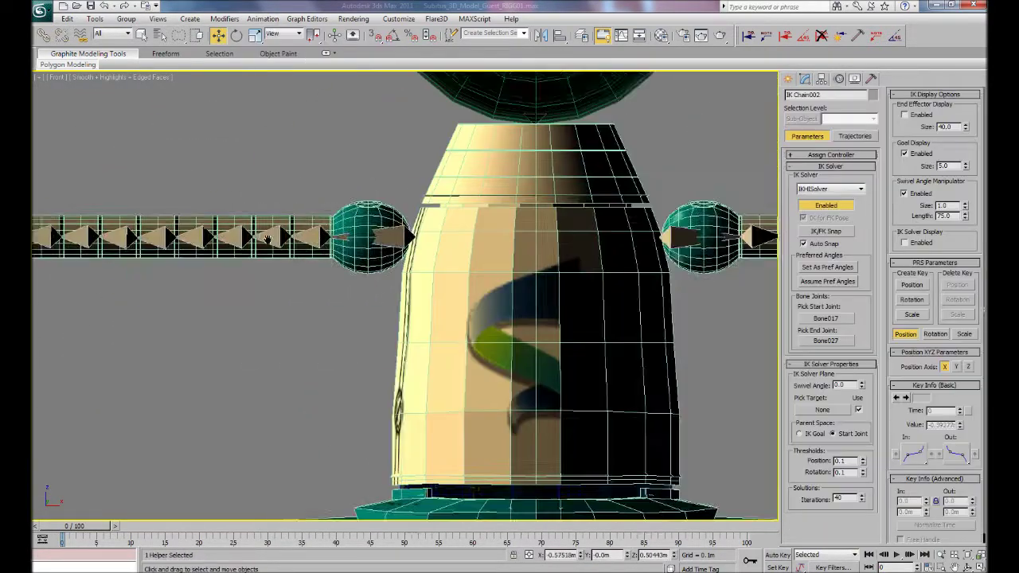
key(F3)
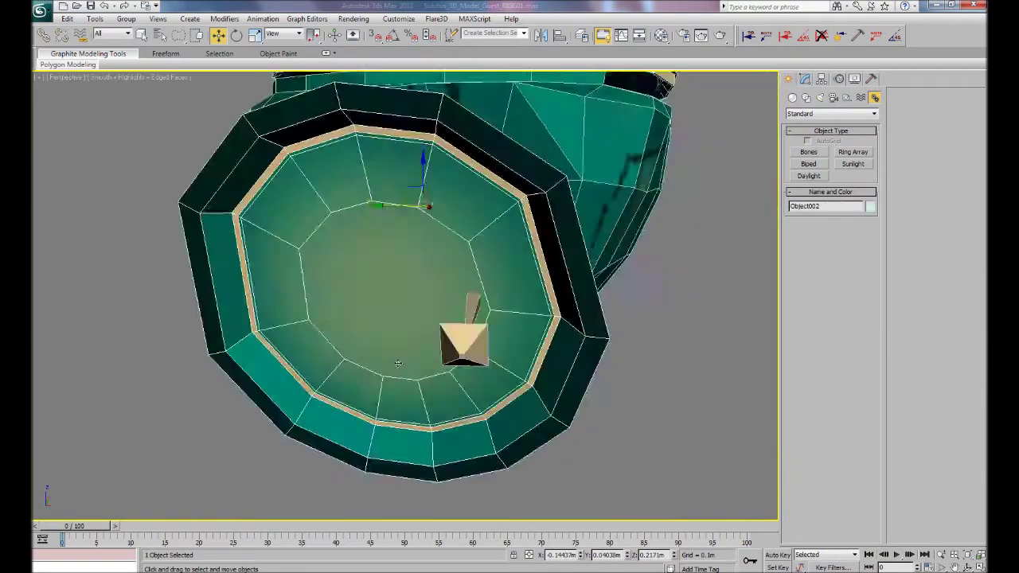